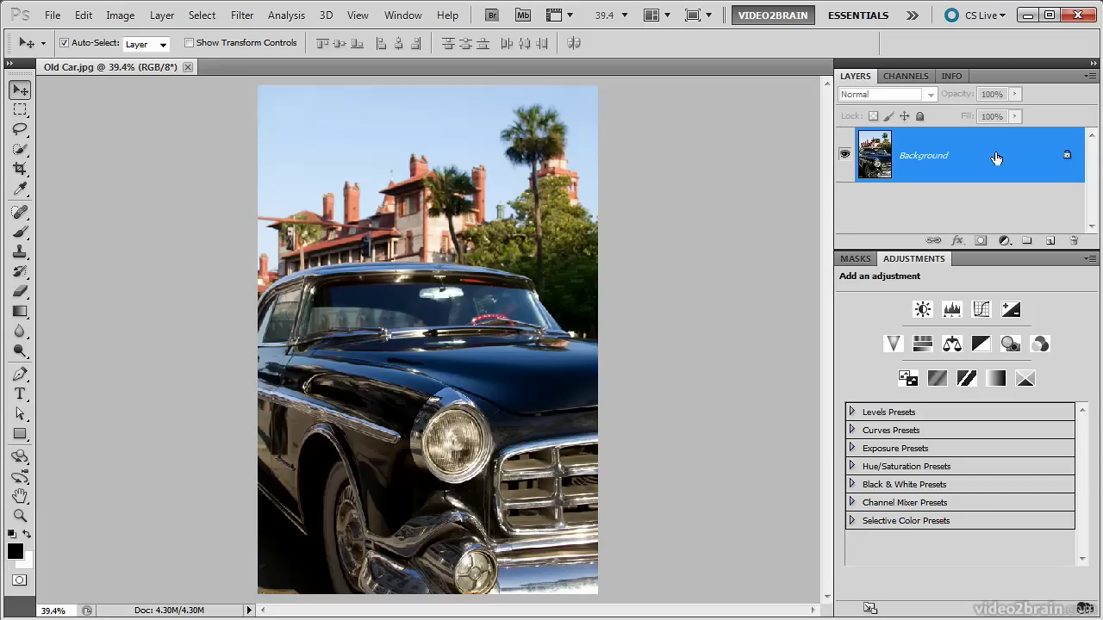
Open Smart Sharpen on the car photo with Remove set to Lens Blur
{"action": "left_click", "coordinate": [238, 21]}
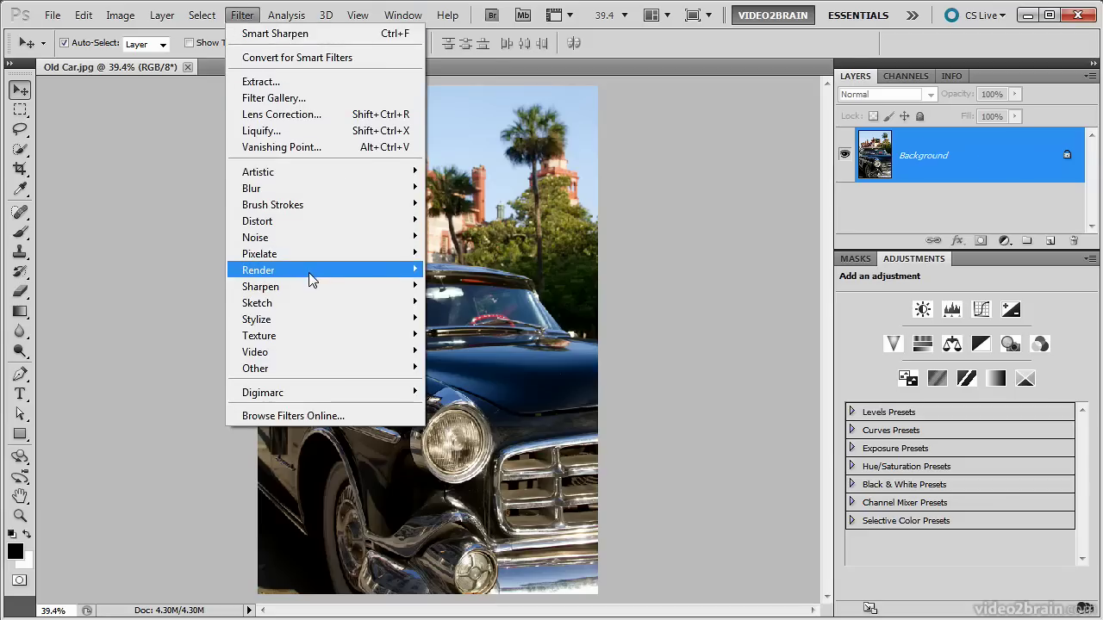
{"action": "mouse_move", "coordinate": [311, 287]}
{"action": "left_click", "coordinate": [475, 337]}
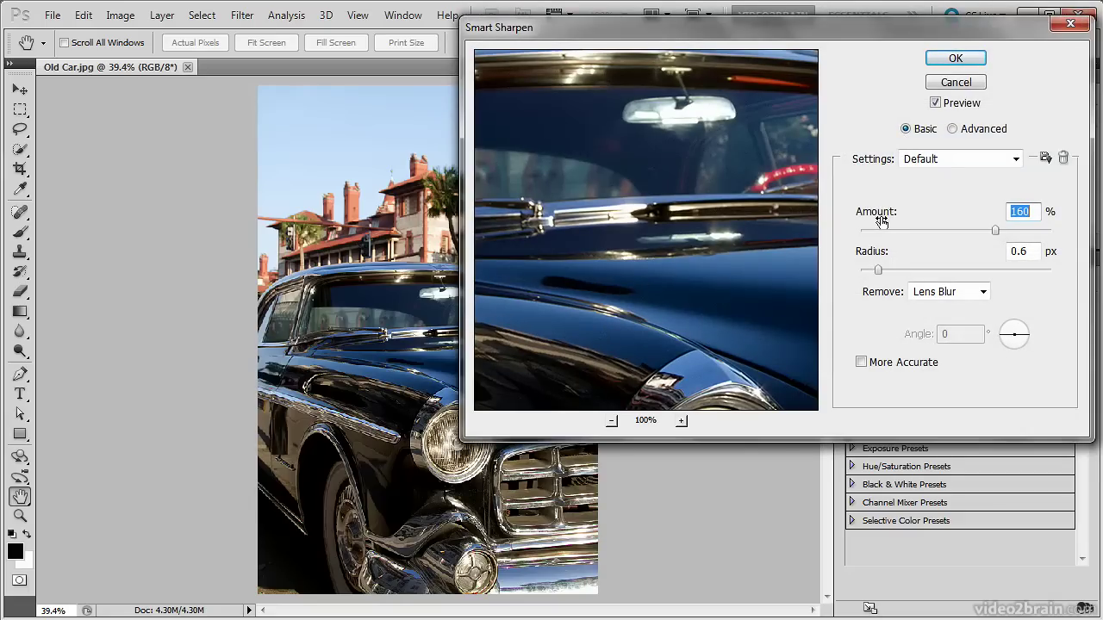
{"action": "left_click", "coordinate": [983, 293]}
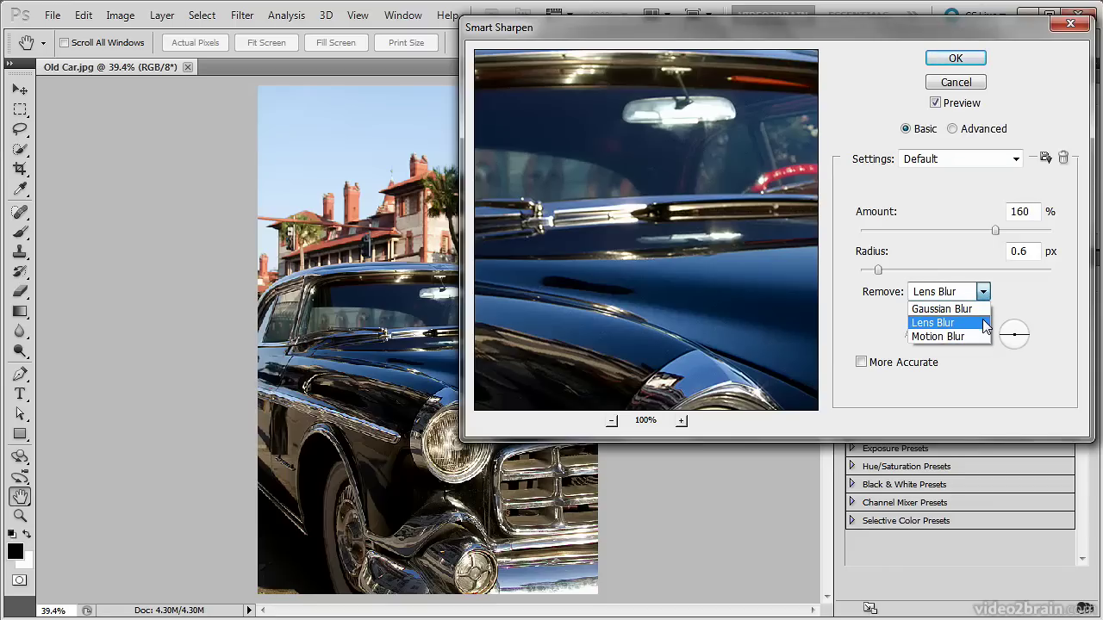
{"action": "left_click", "coordinate": [985, 323]}
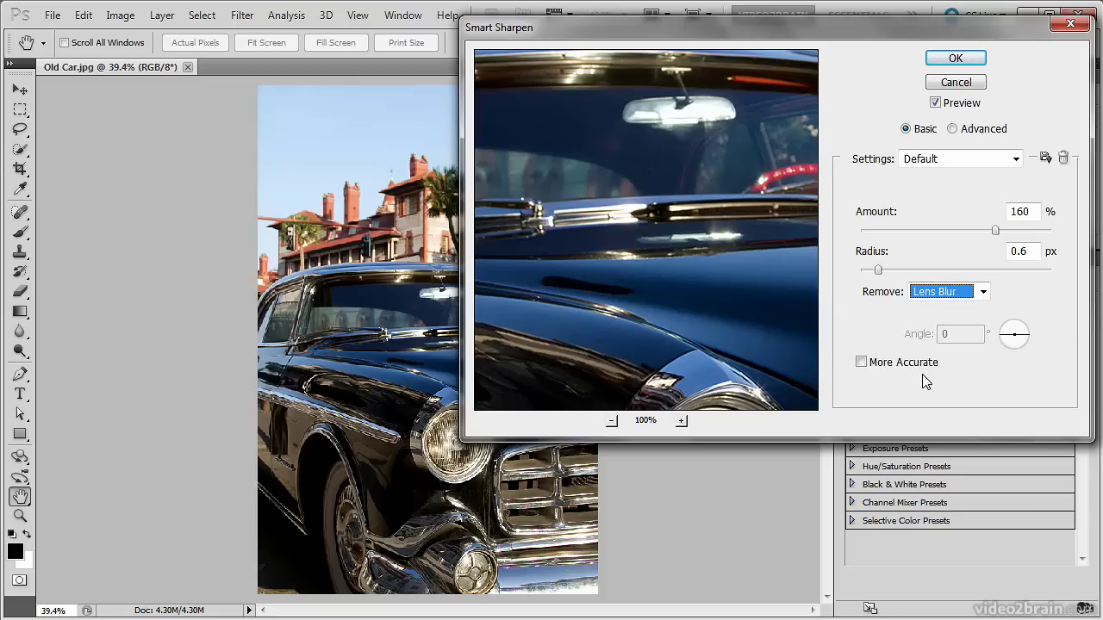
Set Amount 258% and Radius 3.1 px, enable More Accurate, and switch to Advanced mode
{"action": "left_click_drag", "start_coordinate": [719, 334], "coordinate": [734, 168]}
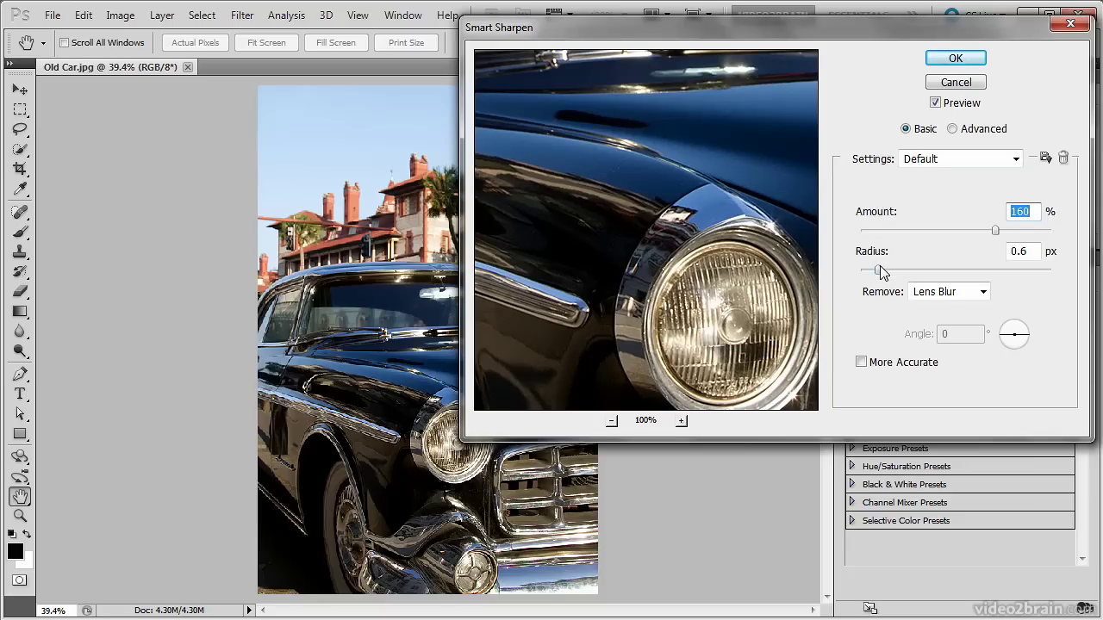
{"action": "left_click_drag", "start_coordinate": [880, 267], "coordinate": [919, 269]}
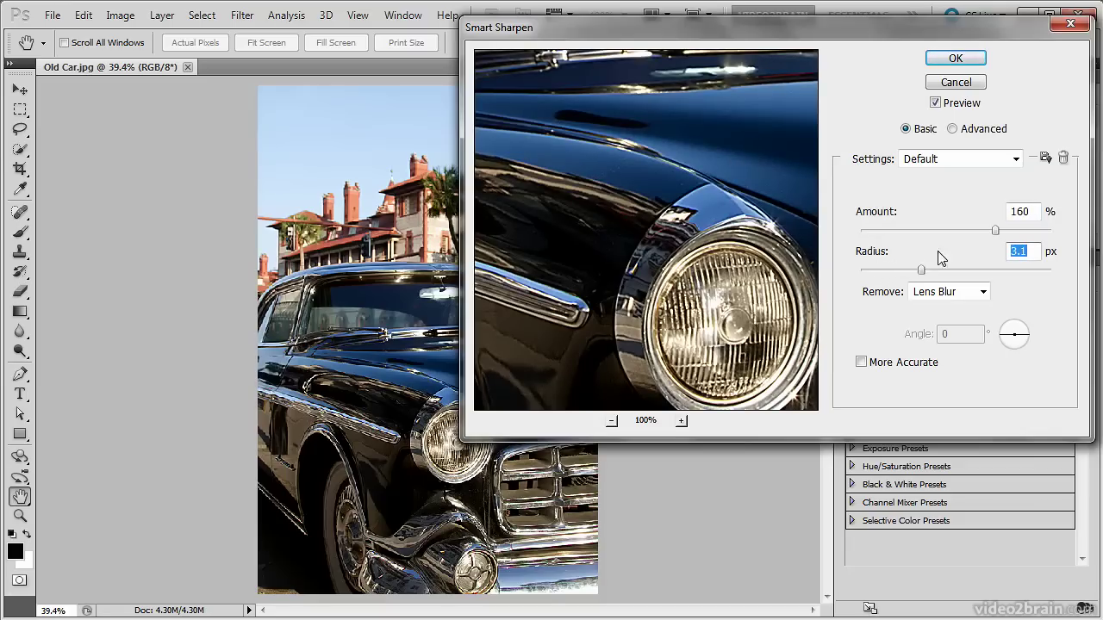
{"action": "left_click_drag", "start_coordinate": [996, 231], "coordinate": [1031, 233]}
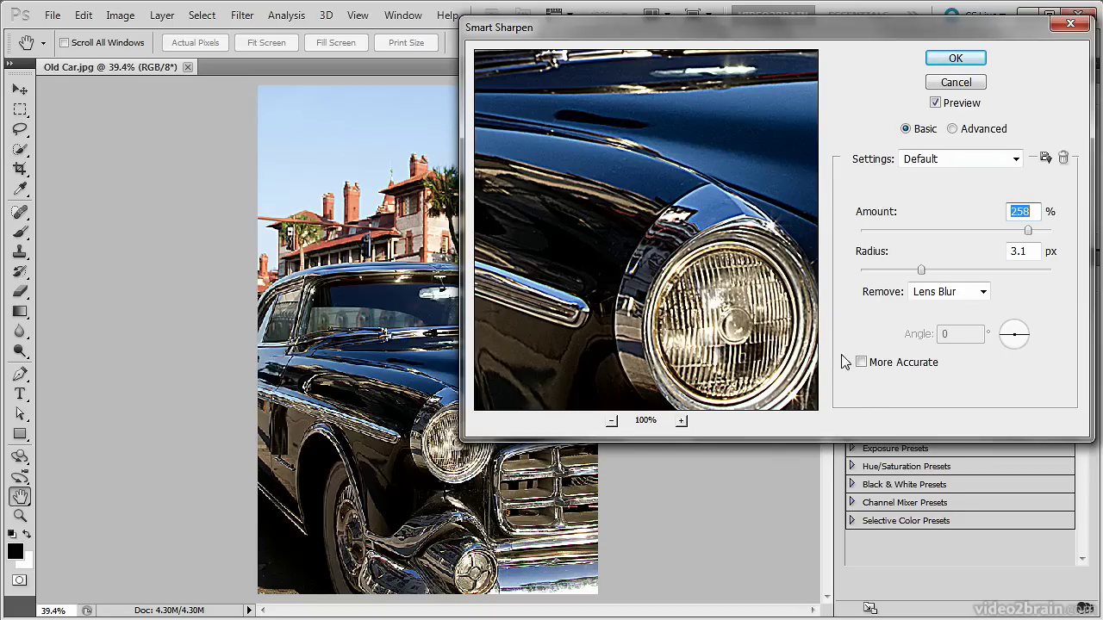
{"action": "left_click", "coordinate": [860, 362]}
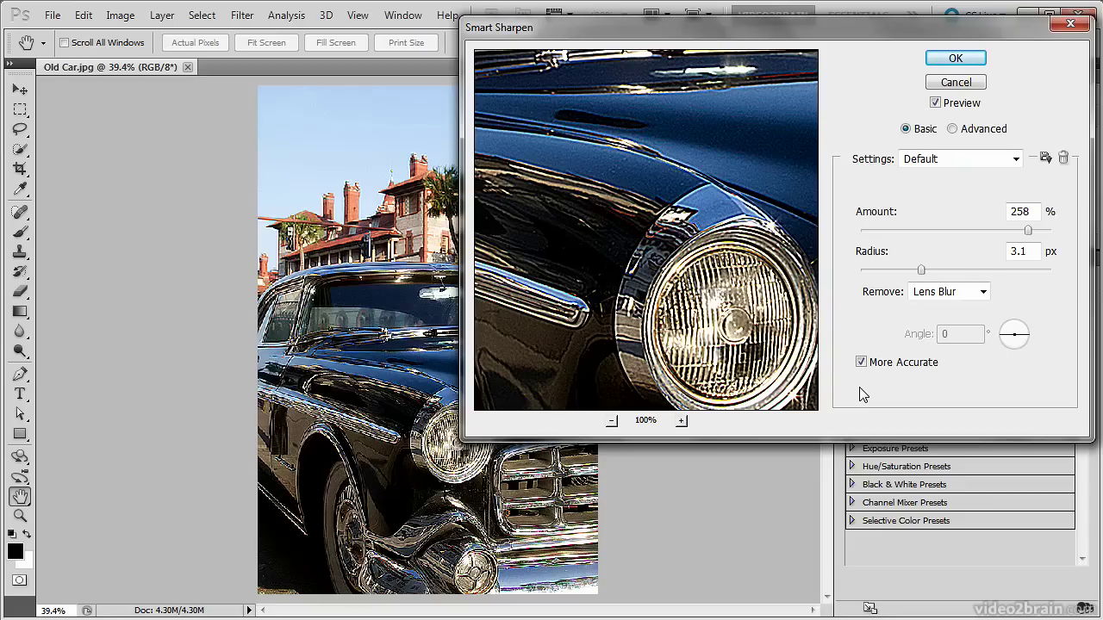
{"action": "left_click", "coordinate": [957, 131]}
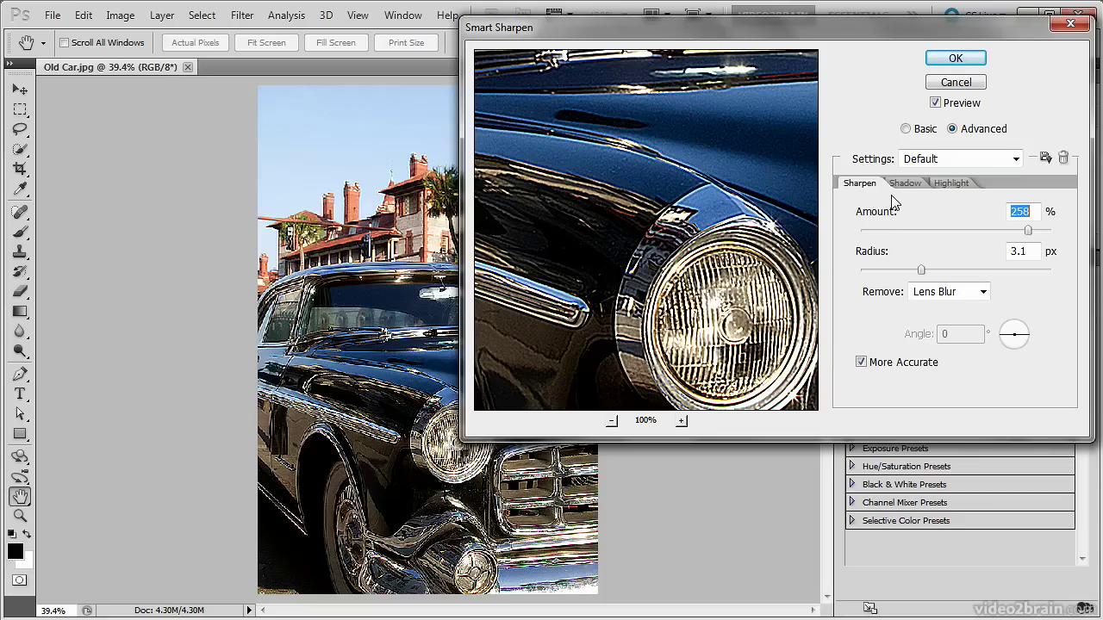
On the Shadow tab, preview the wheel and set Fade Amount 86% and Tonal Width 45%
{"action": "left_click", "coordinate": [906, 183]}
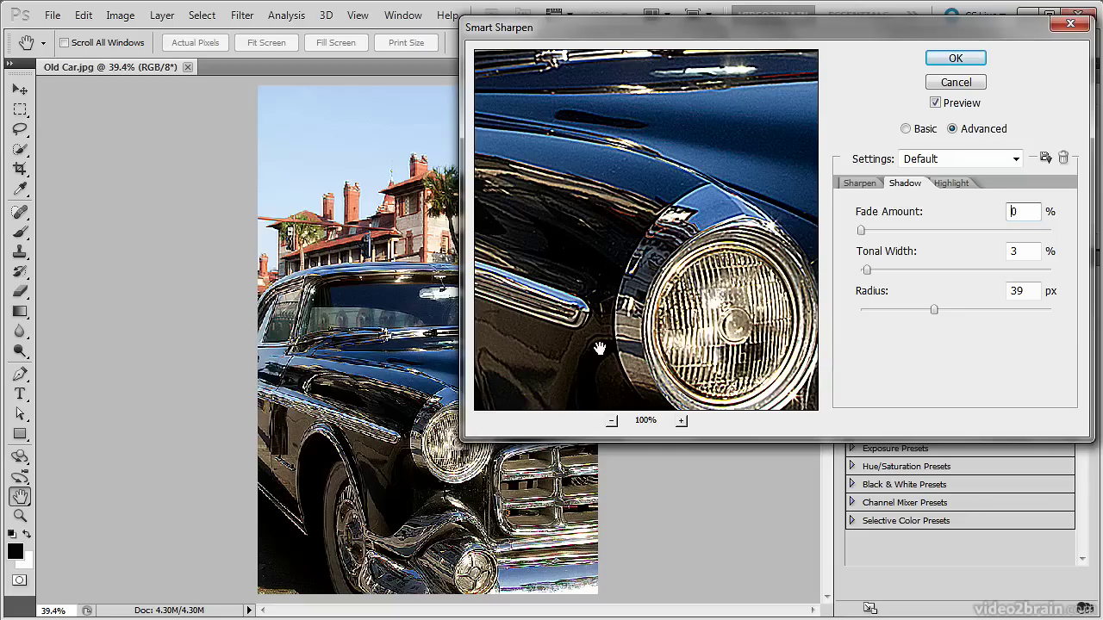
{"action": "left_click_drag", "start_coordinate": [578, 368], "coordinate": [724, 163]}
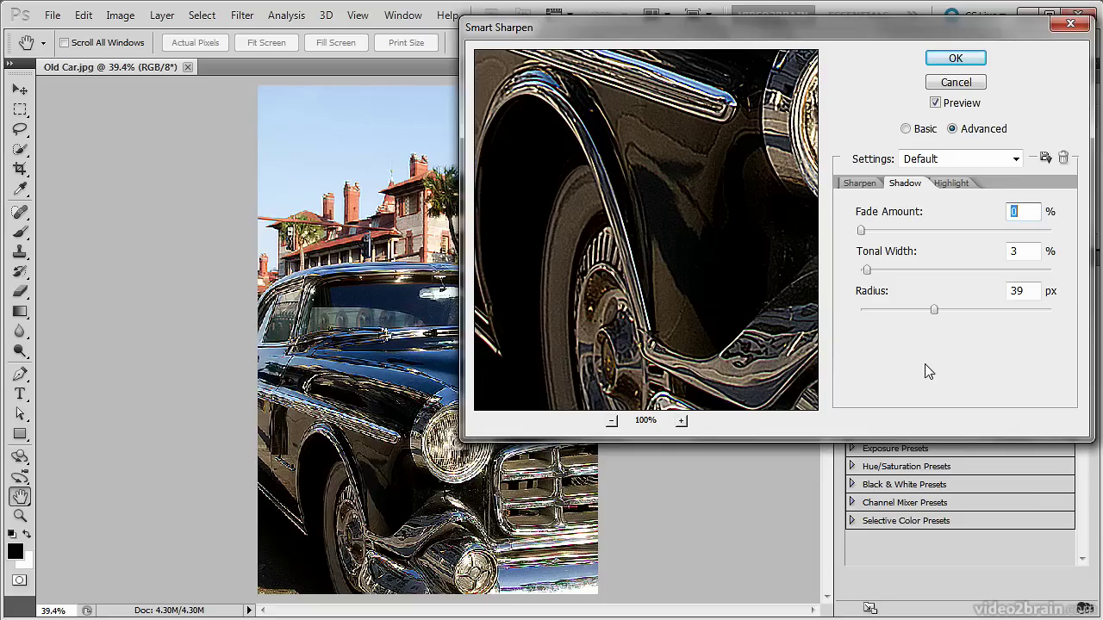
{"action": "left_click_drag", "start_coordinate": [860, 230], "coordinate": [1024, 231]}
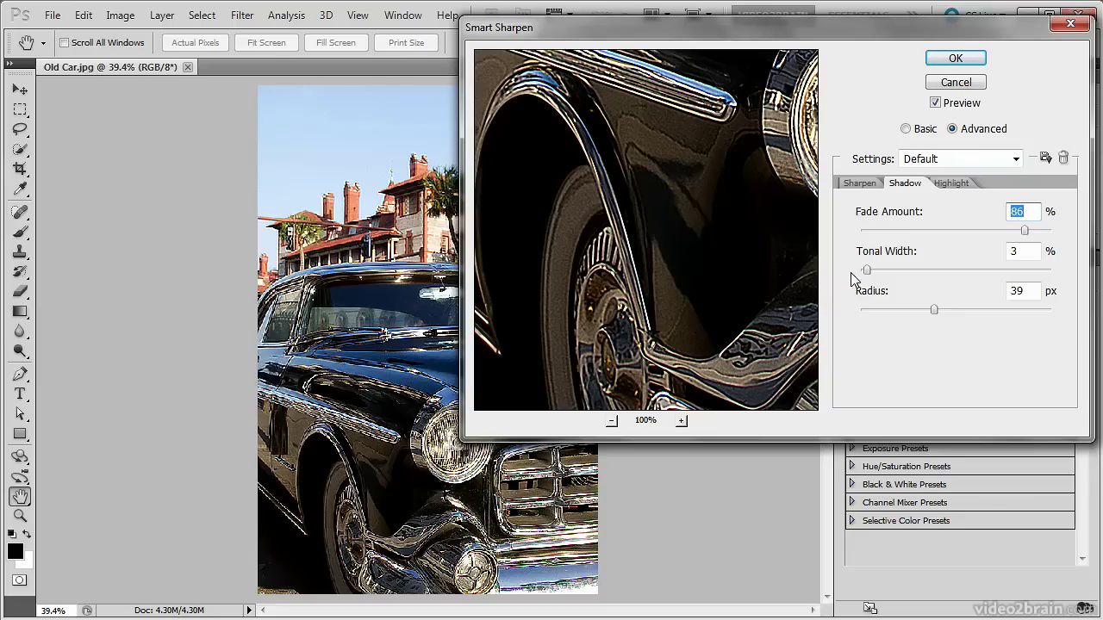
{"action": "left_click_drag", "start_coordinate": [868, 270], "coordinate": [949, 285]}
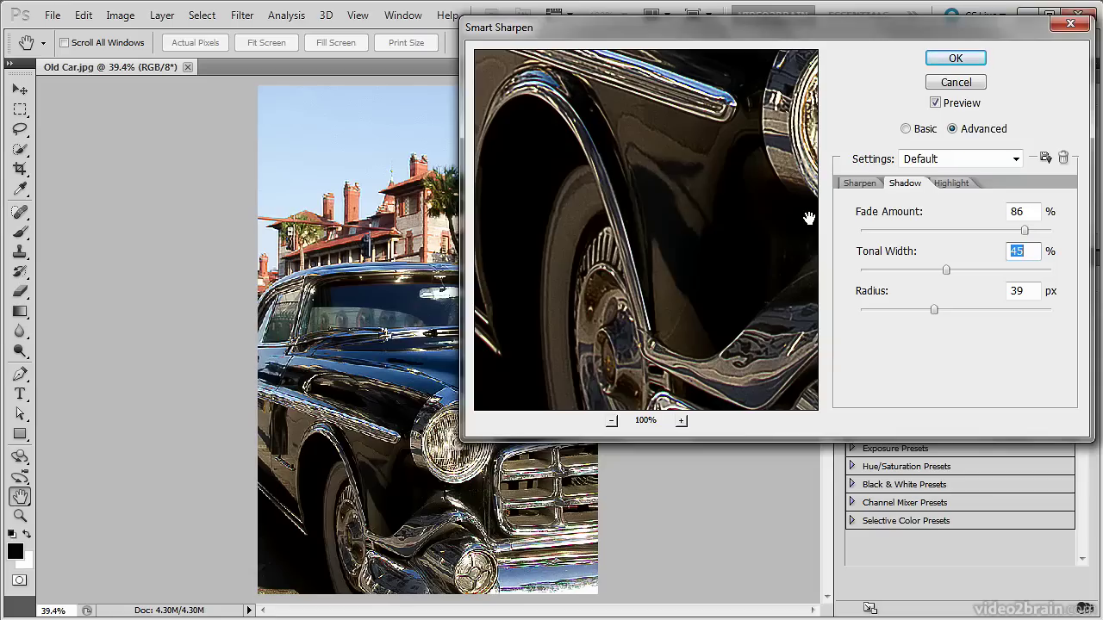
Retune the shadow fade to Fade Amount 52%, Tonal Width 14% and Radius 52 px
{"action": "left_click_drag", "start_coordinate": [933, 310], "coordinate": [862, 344]}
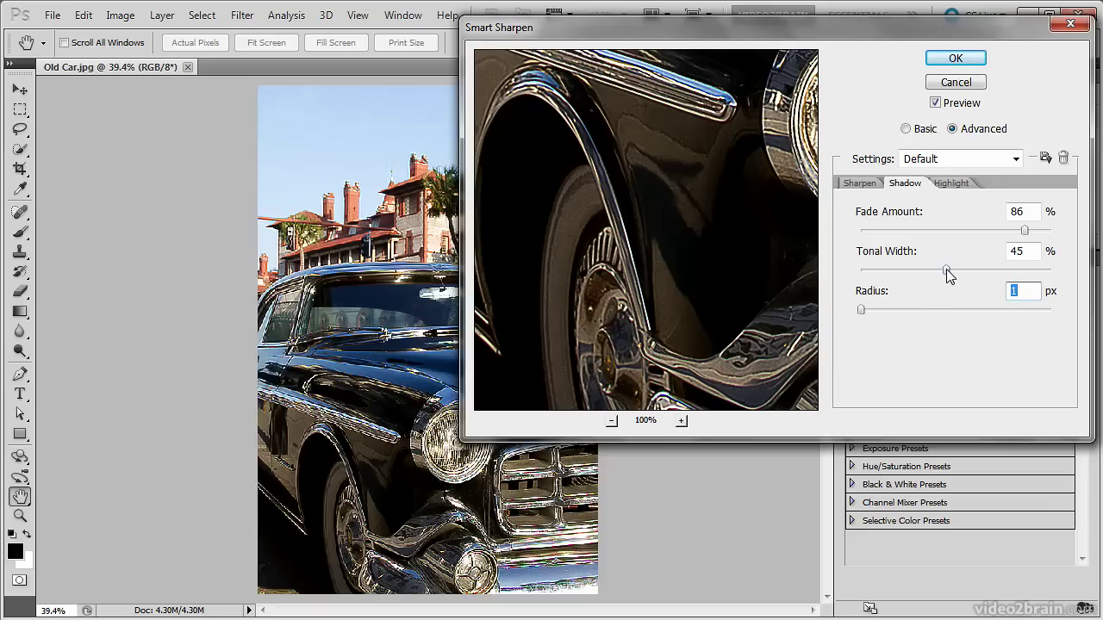
{"action": "left_click_drag", "start_coordinate": [946, 271], "coordinate": [887, 271]}
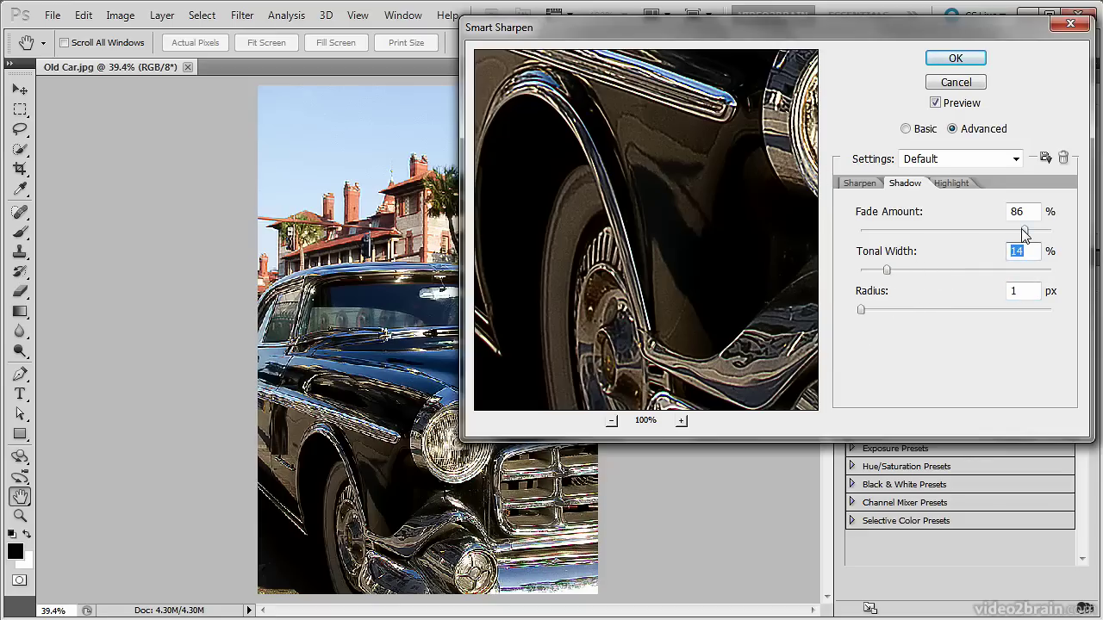
{"action": "left_click_drag", "start_coordinate": [1024, 233], "coordinate": [1059, 240]}
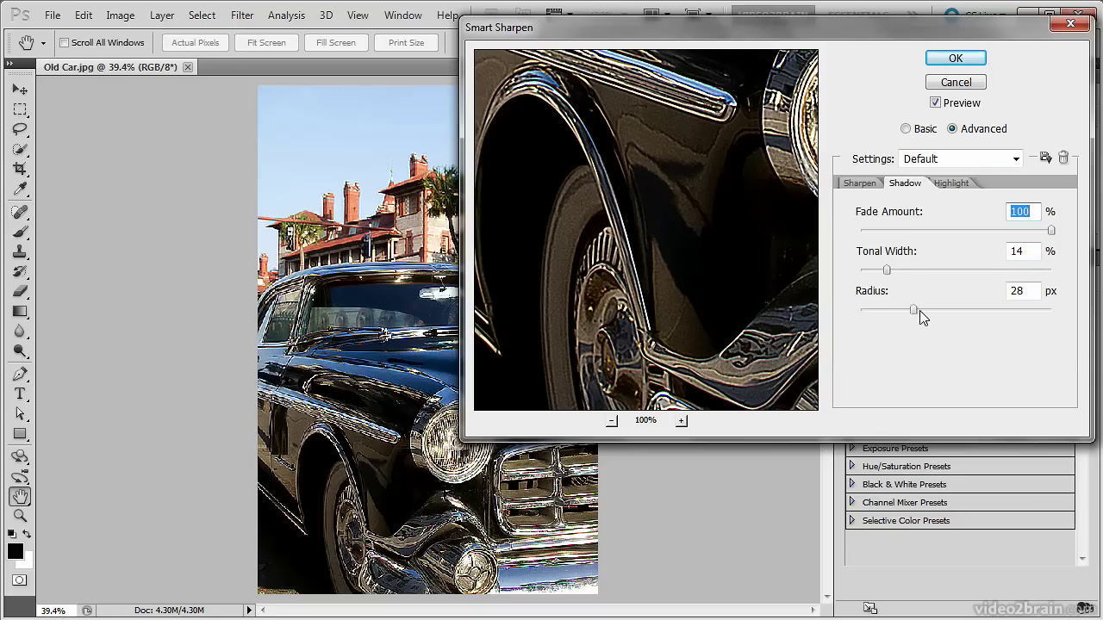
{"action": "left_click_drag", "start_coordinate": [918, 313], "coordinate": [984, 312]}
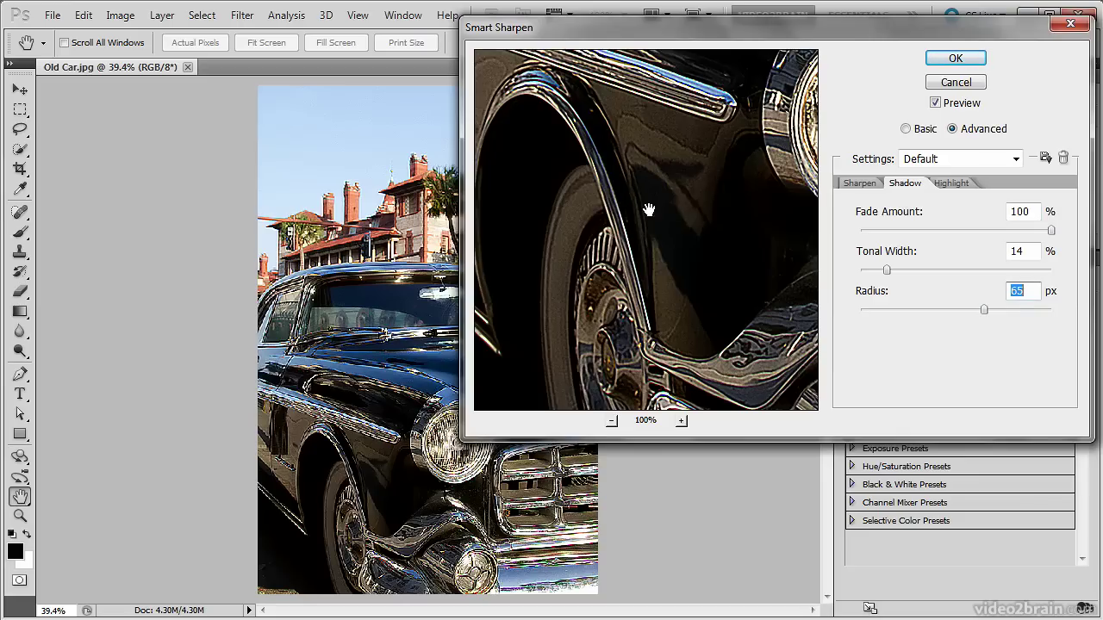
{"action": "left_click_drag", "start_coordinate": [984, 313], "coordinate": [857, 313]}
{"action": "left_click_drag", "start_coordinate": [862, 311], "coordinate": [959, 310]}
{"action": "left_click_drag", "start_coordinate": [1050, 230], "coordinate": [959, 232]}
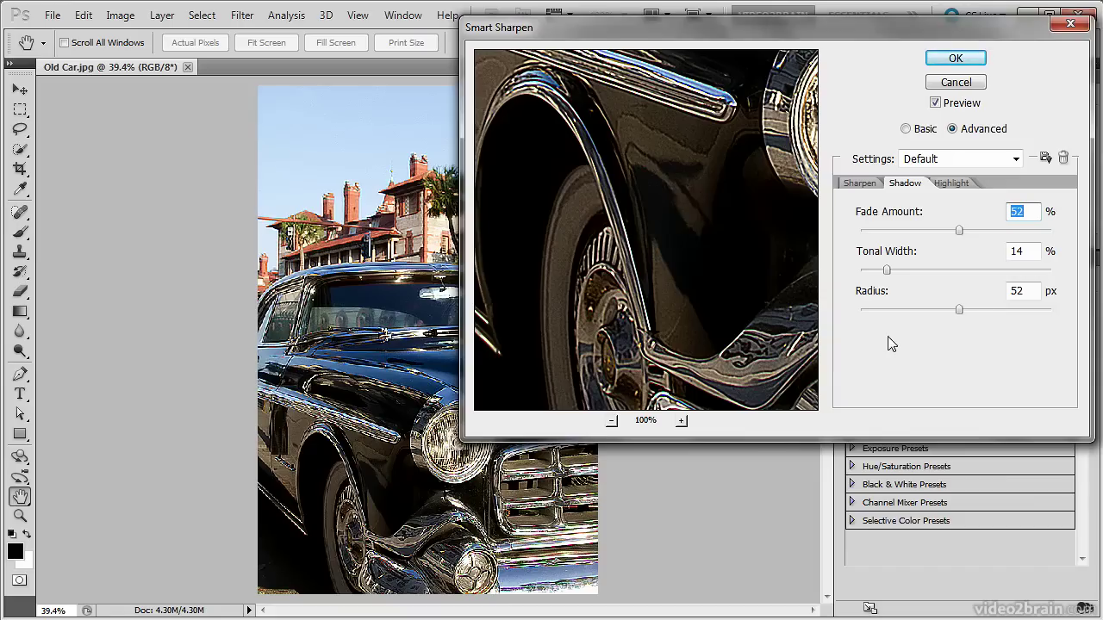
Adjust the shadow Tonal Width to 15% and lower the shadow Radius to 22 px
{"action": "left_click_drag", "start_coordinate": [886, 271], "coordinate": [867, 270]}
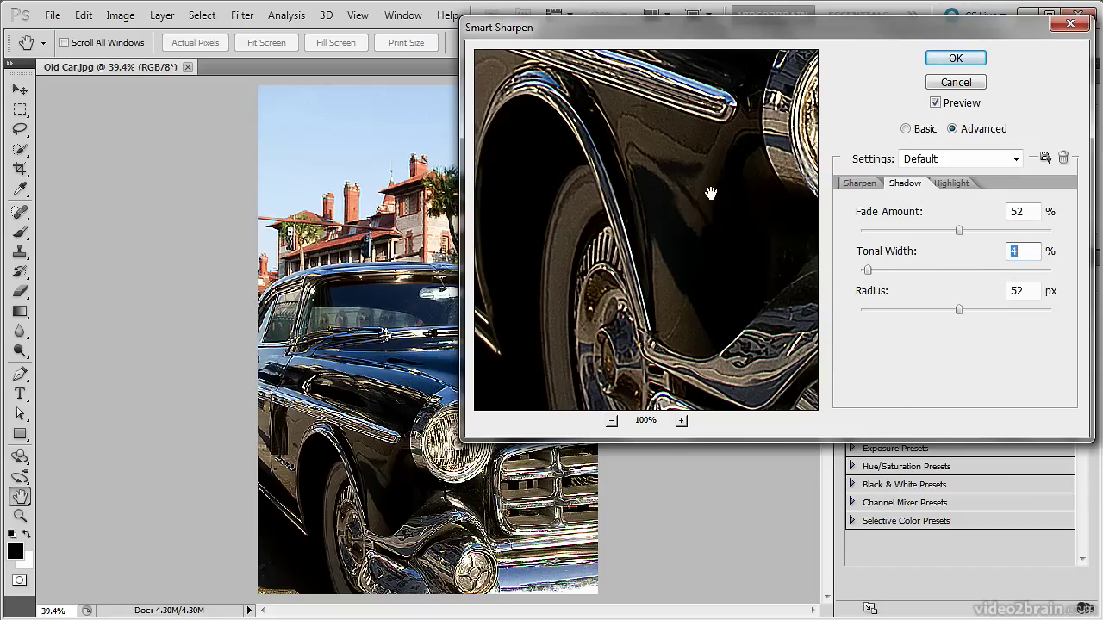
{"action": "key", "text": "Down"}
{"action": "key", "text": "Down"}
{"action": "key", "text": "Down"}
{"action": "left_click_drag", "start_coordinate": [865, 270], "coordinate": [889, 267]}
{"action": "left_click_drag", "start_coordinate": [958, 311], "coordinate": [901, 321]}
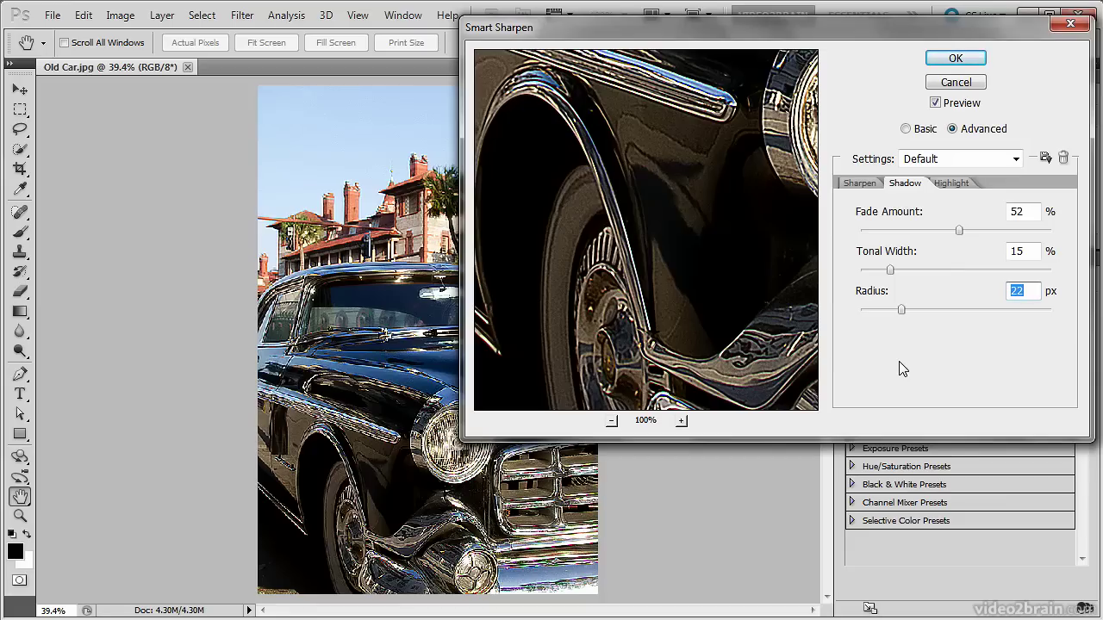
Fade highlights at 64% with 66% tonal width and a wider radius, then return to Sharpen settings
{"action": "left_click", "coordinate": [957, 185]}
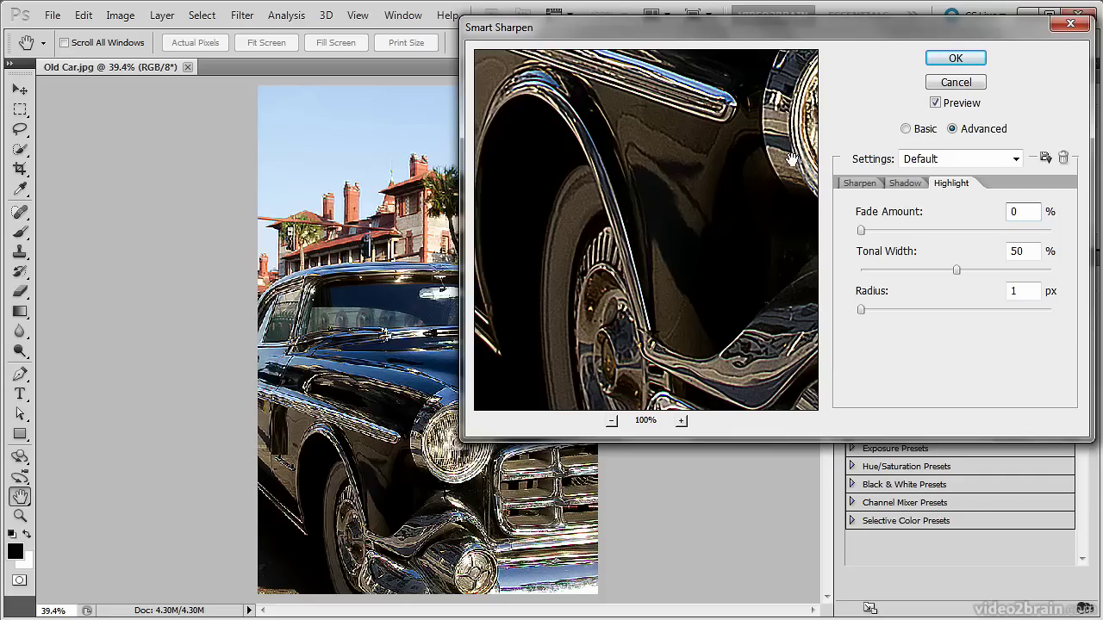
{"action": "left_click_drag", "start_coordinate": [790, 160], "coordinate": [561, 276]}
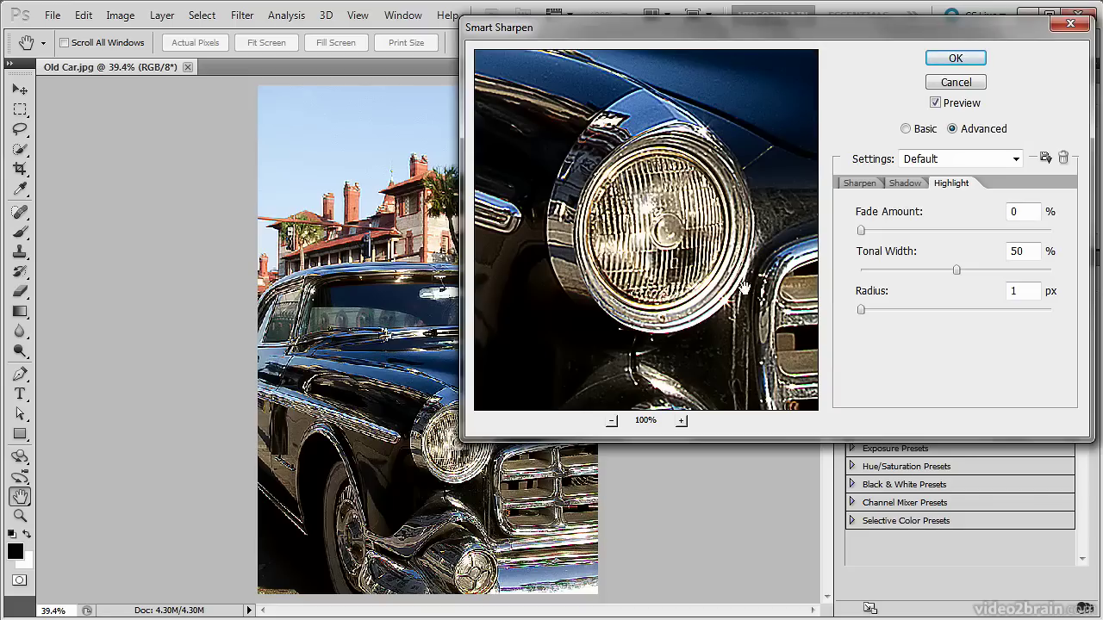
{"action": "left_click_drag", "start_coordinate": [862, 234], "coordinate": [985, 226]}
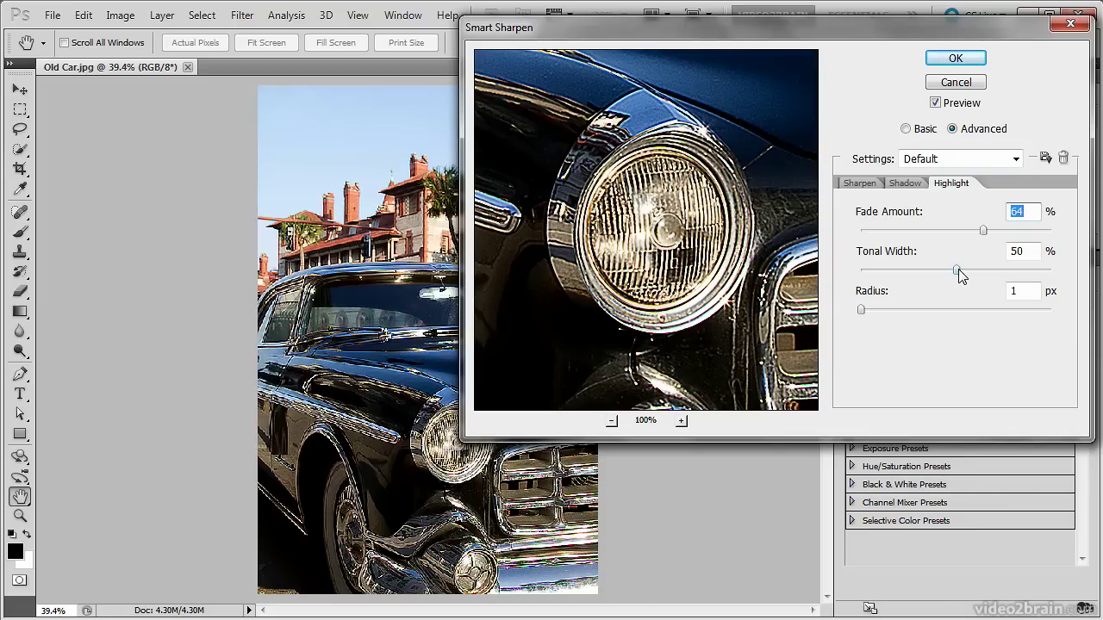
{"action": "left_click_drag", "start_coordinate": [958, 269], "coordinate": [987, 268]}
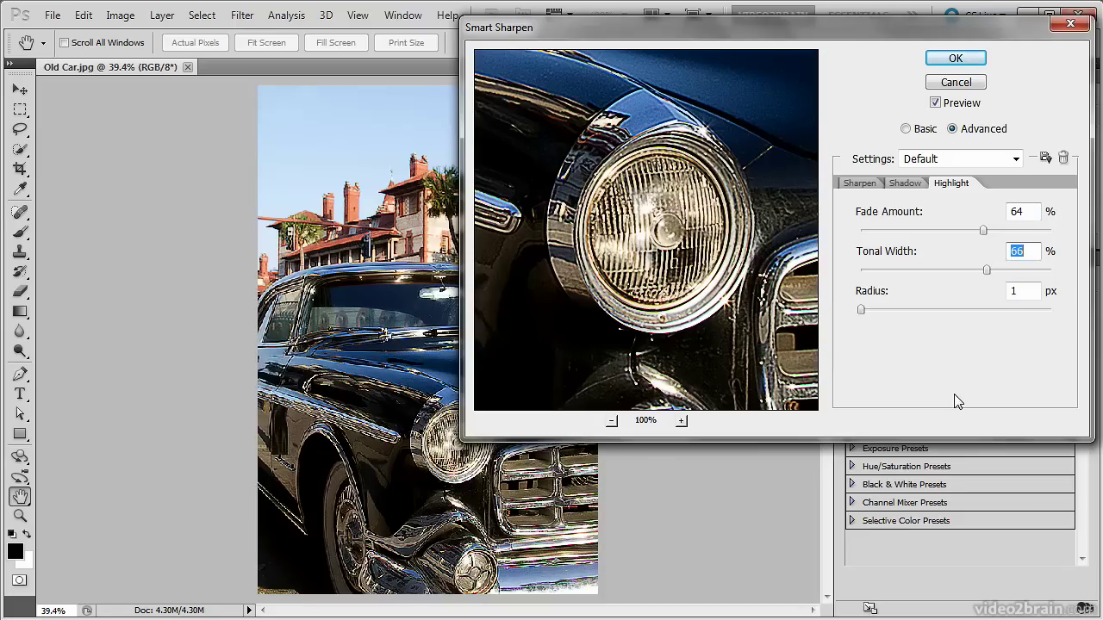
{"action": "left_click_drag", "start_coordinate": [865, 317], "coordinate": [893, 314]}
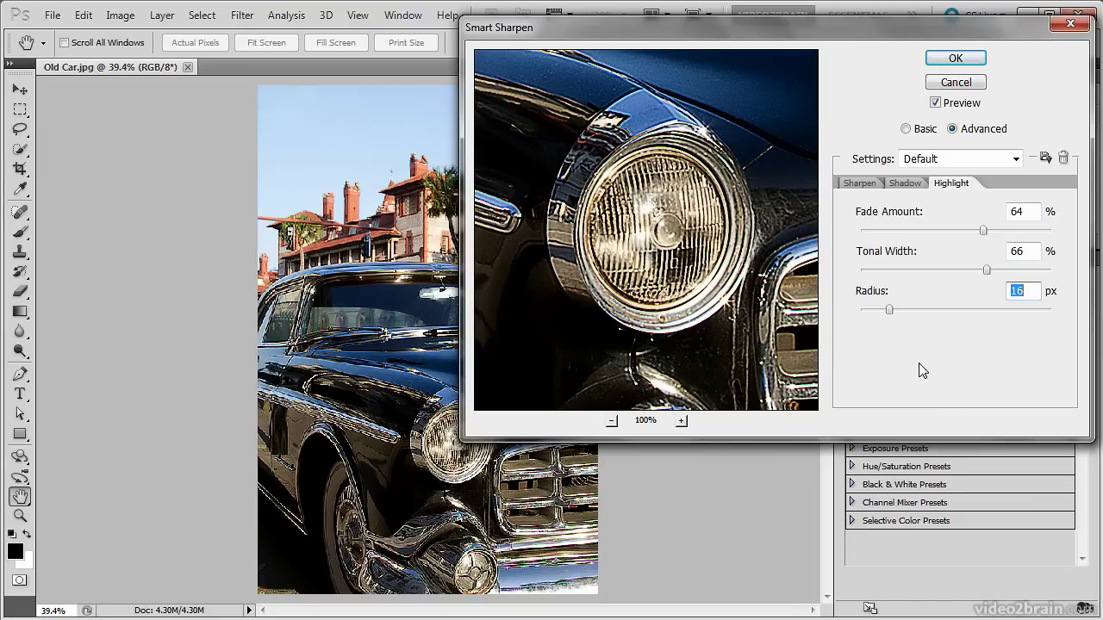
{"action": "left_click_drag", "start_coordinate": [894, 313], "coordinate": [957, 311]}
{"action": "left_click", "coordinate": [865, 185]}
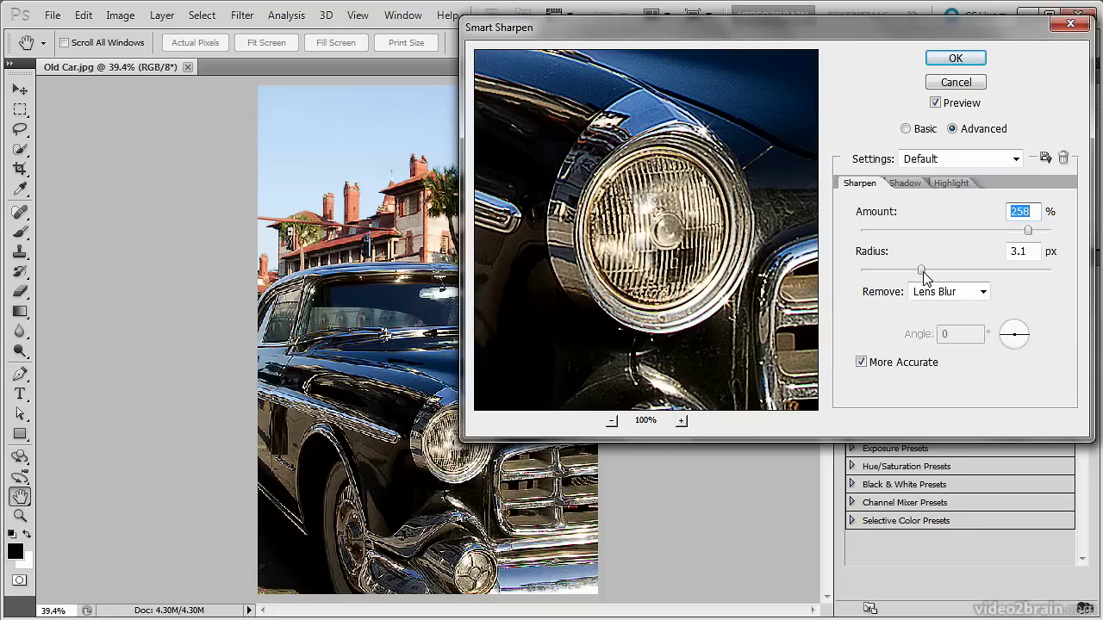
Lower sharpening to Radius 0.9 px and Amount 184%, compare with the original, and disable More Accurate
{"action": "left_click_drag", "start_coordinate": [920, 269], "coordinate": [888, 274]}
{"action": "left_click_drag", "start_coordinate": [1028, 231], "coordinate": [1007, 234]}
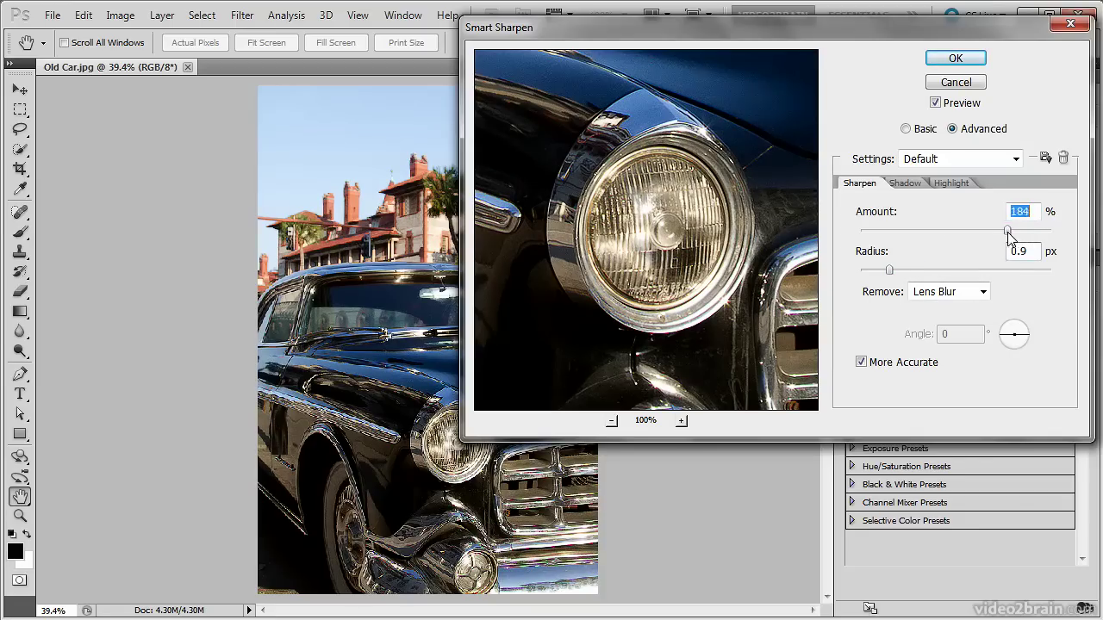
{"action": "left_click_drag", "start_coordinate": [696, 213], "coordinate": [696, 214]}
{"action": "left_click", "coordinate": [862, 363]}
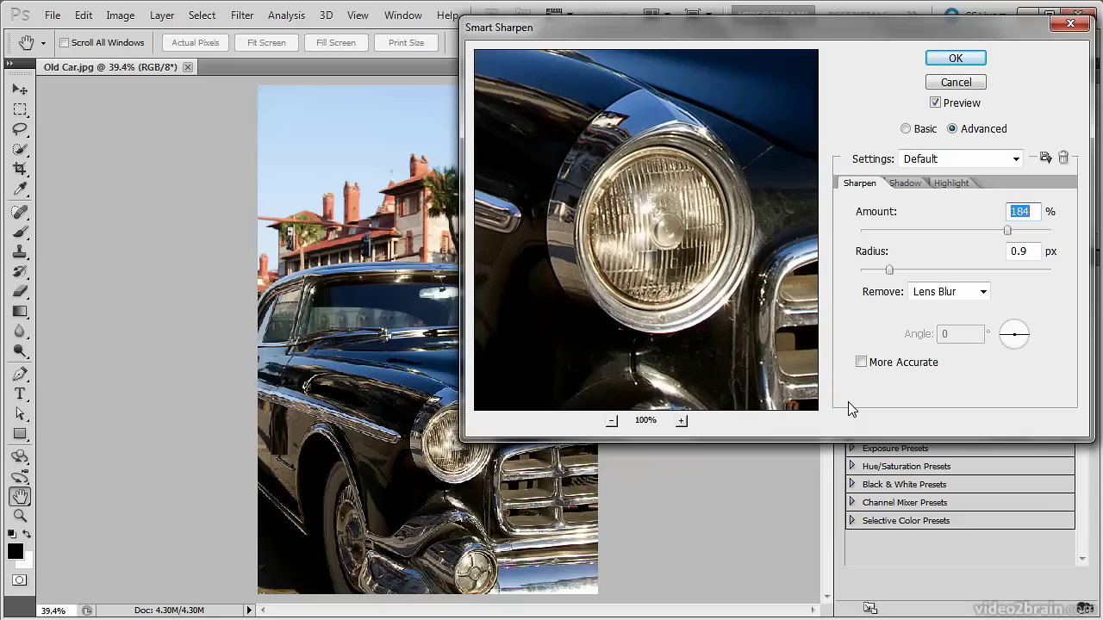
Apply the Smart Sharpen filter to Old Car.jpg with OK
{"action": "left_click", "coordinate": [945, 55]}
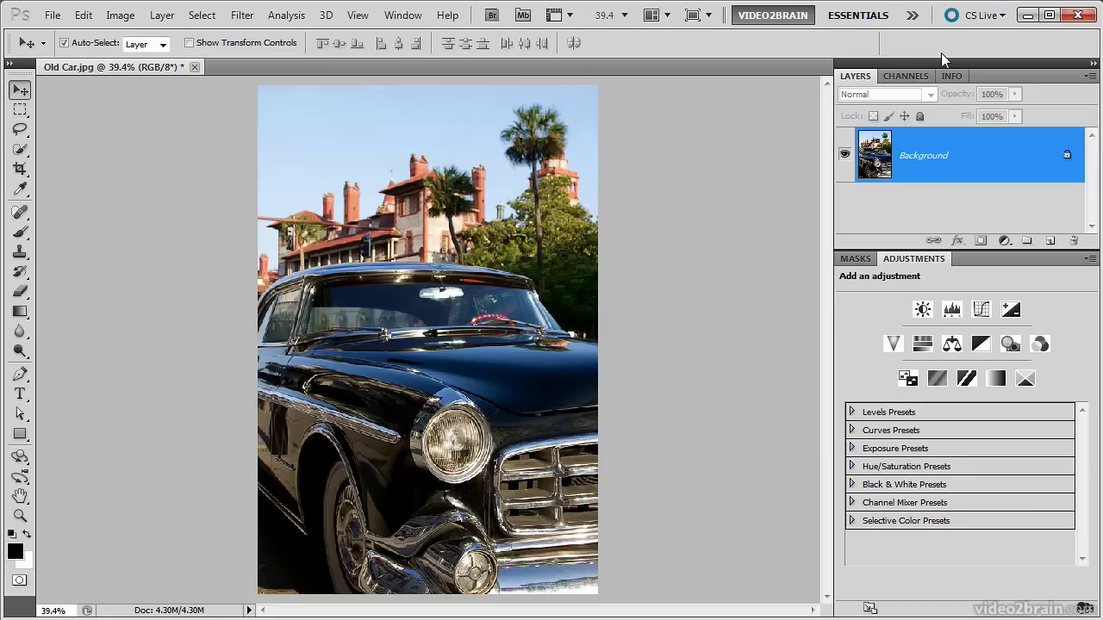